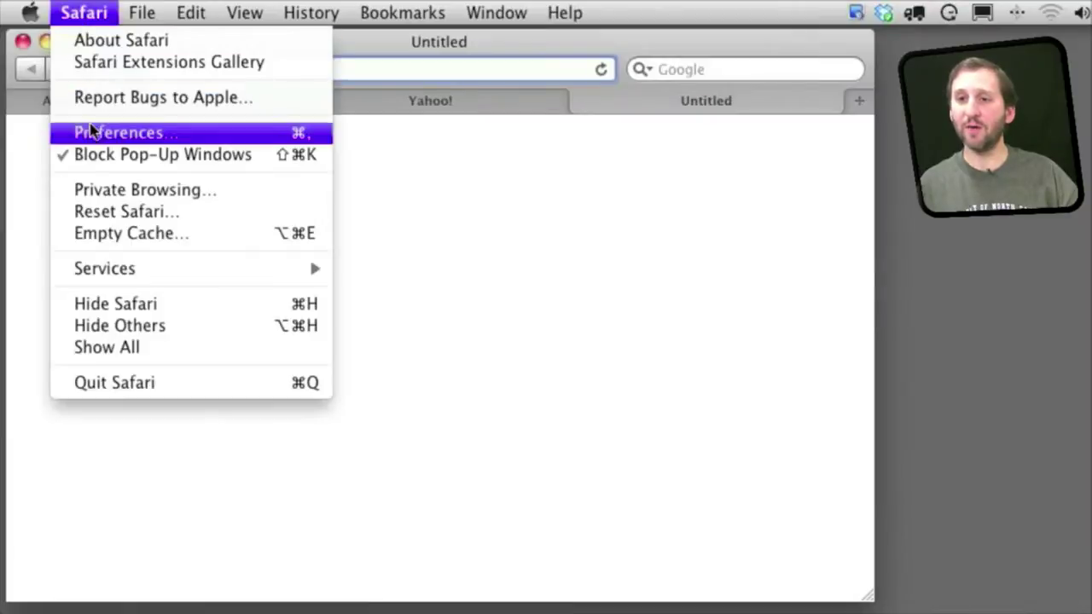
# Open Safari Preferences and review the AutoFill settings
pyautogui.click(92, 132)
pyautogui.moveTo(498, 186); pyautogui.dragTo(186, 109)
pyautogui.click(384, 146)
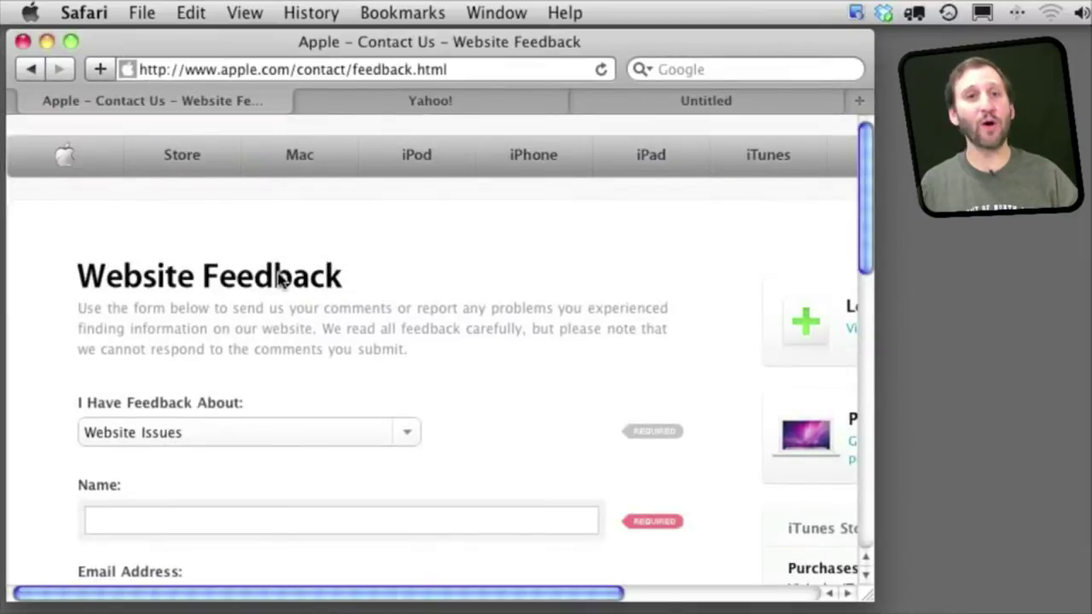
# Preview and dismiss the Name field's saved suggestion, then fill the feedback form with Edit > AutoFill Form
pyautogui.moveTo(861, 244); pyautogui.dragTo(865, 307)
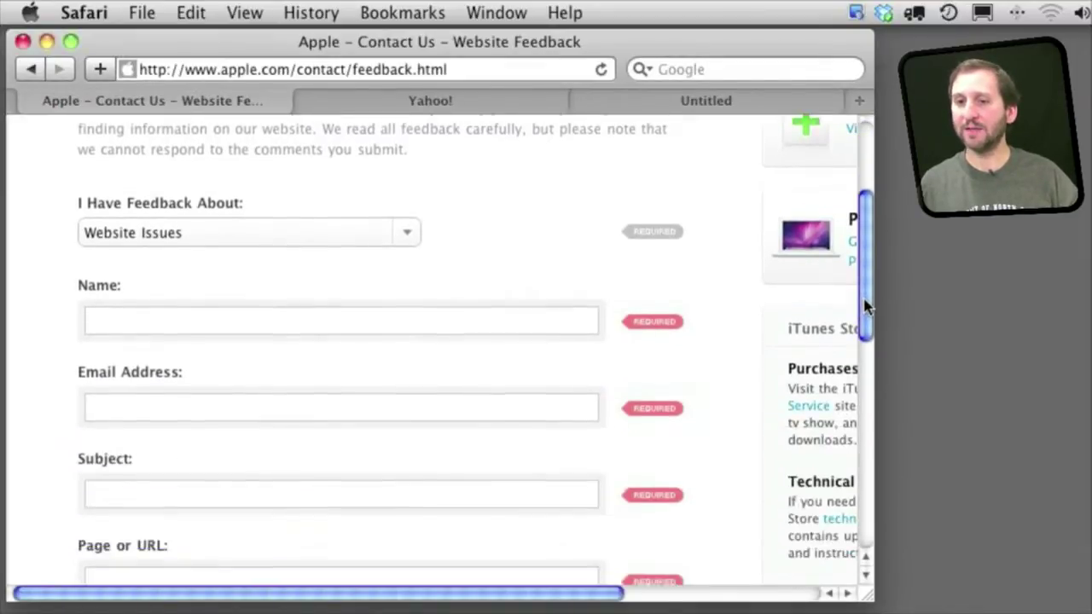
pyautogui.click(113, 323)
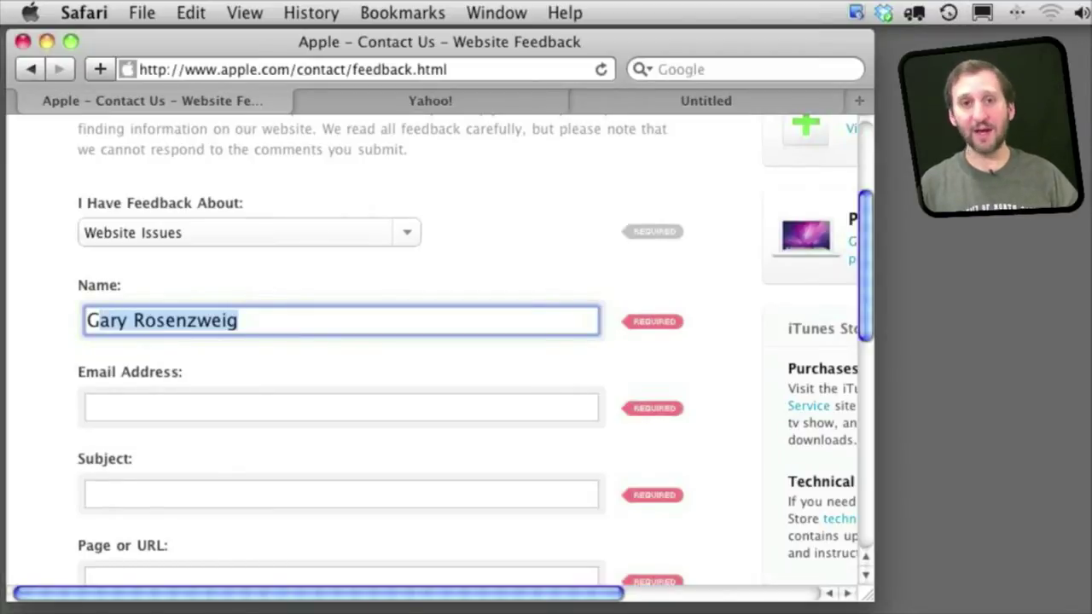
pyautogui.press('BackSpace')
pyautogui.press('BackSpace')
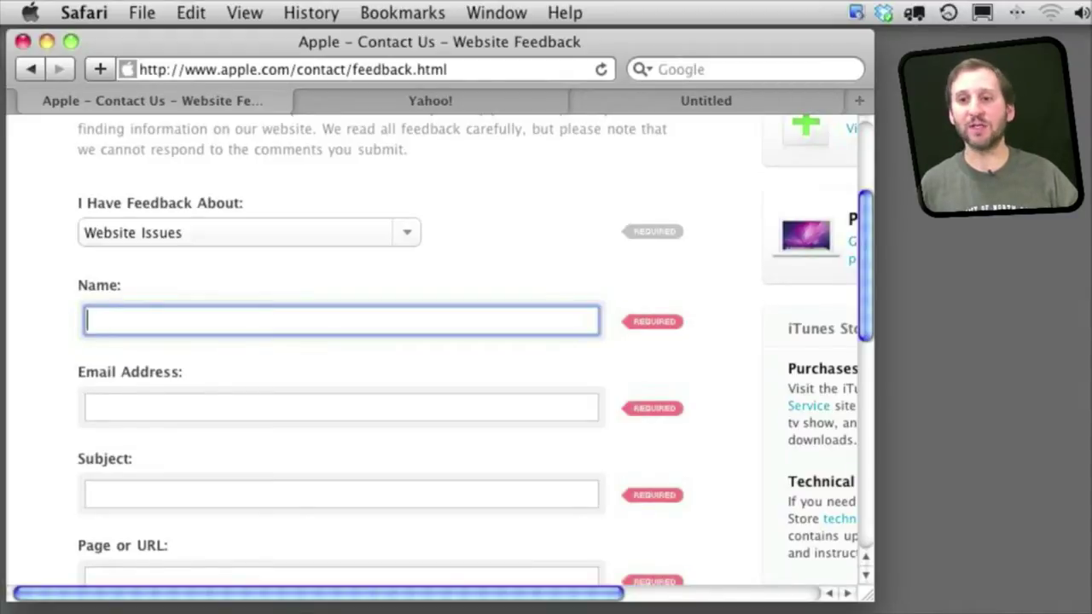
pyautogui.press('Down')
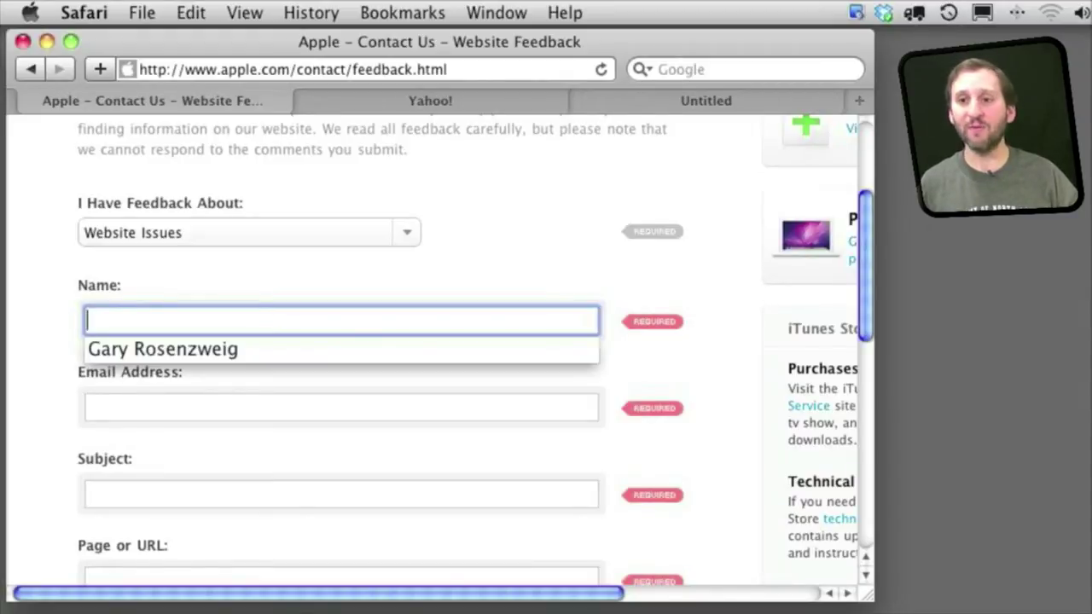
pyautogui.press('Down')
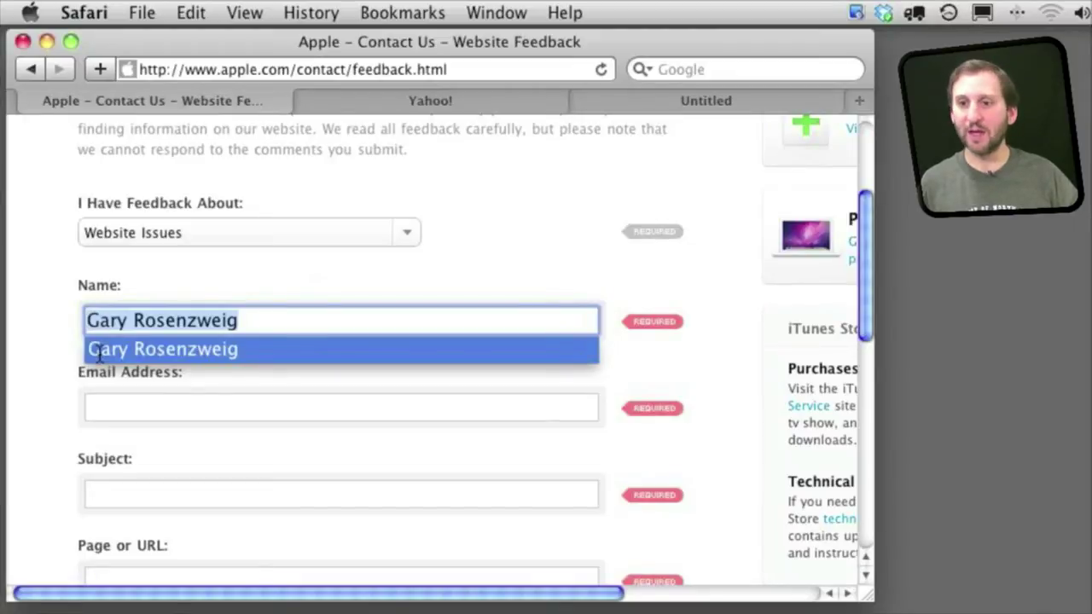
pyautogui.press('Escape')
pyautogui.click(53, 320)
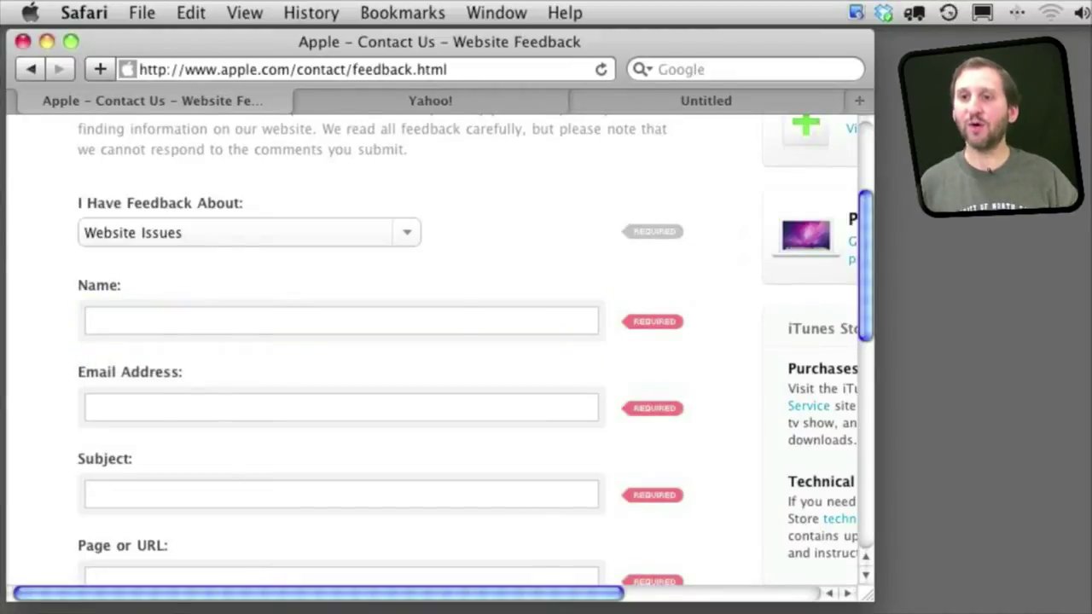
pyautogui.click(190, 13)
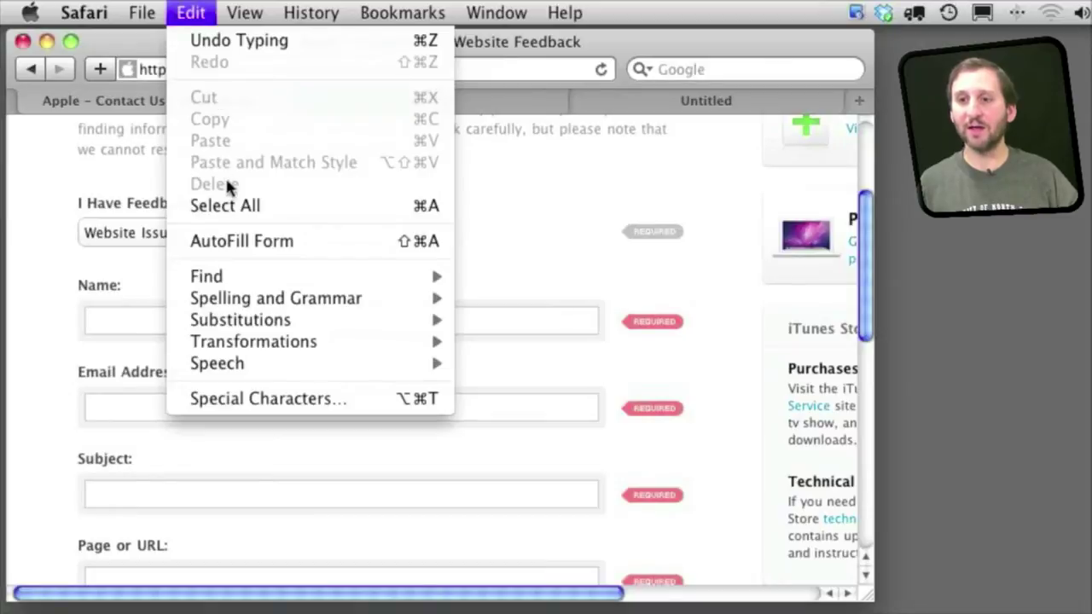
pyautogui.click(231, 242)
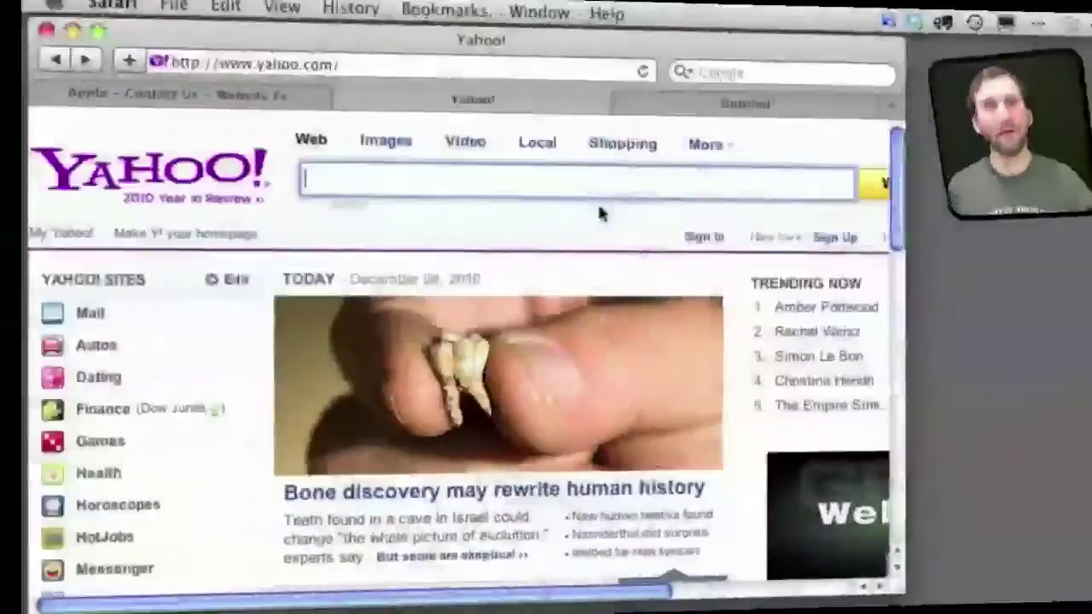
# Open the Yahoo! sign-in page so its saved ID and password fill in automatically
pyautogui.hscroll(5, 562, 602)
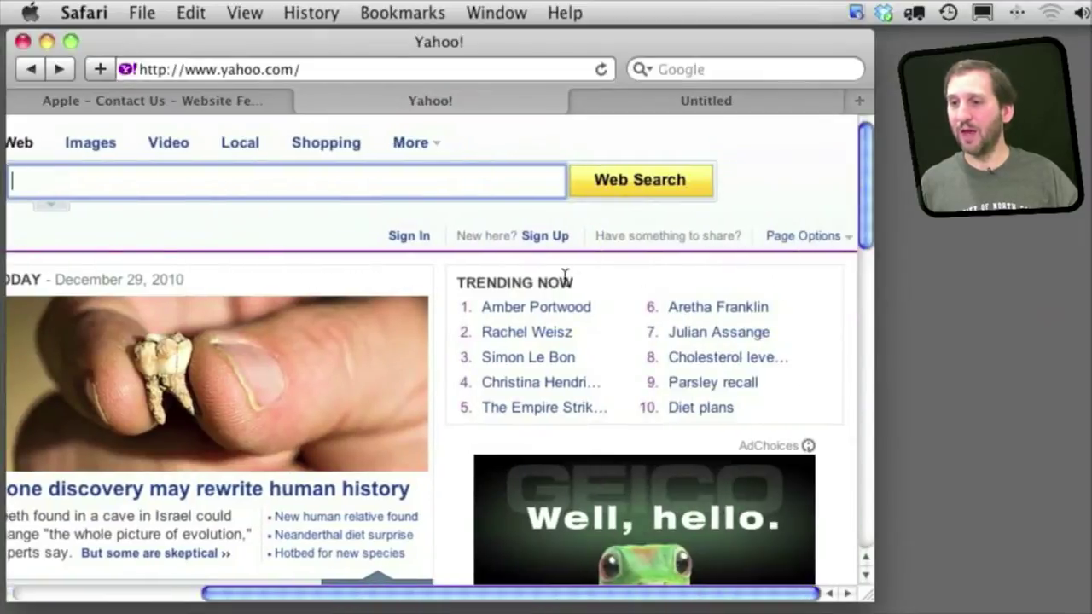
pyautogui.click(404, 241)
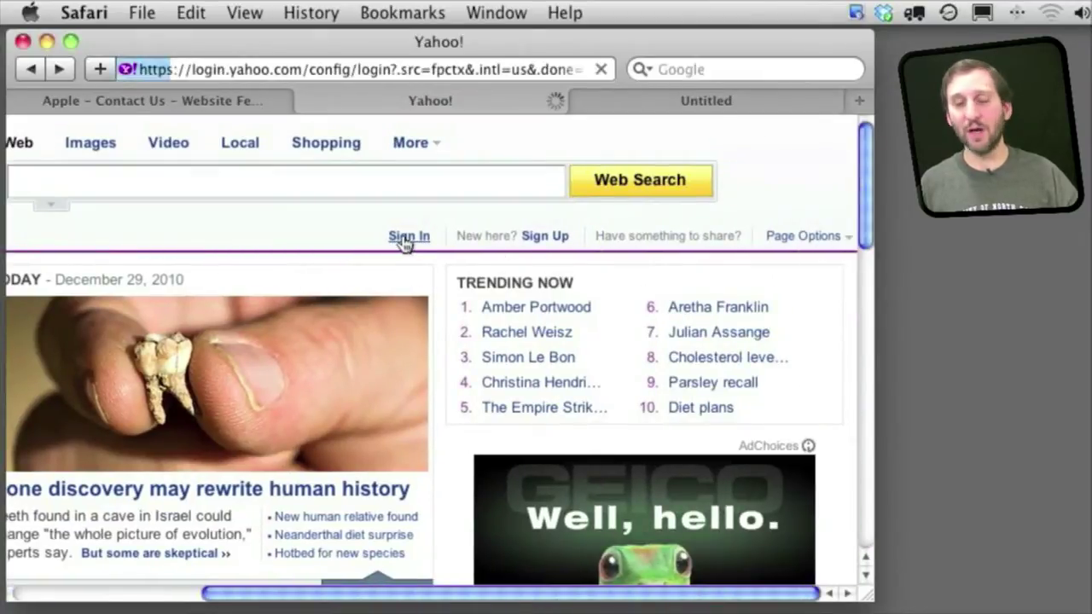
pyautogui.hscroll(6, 512, 588)
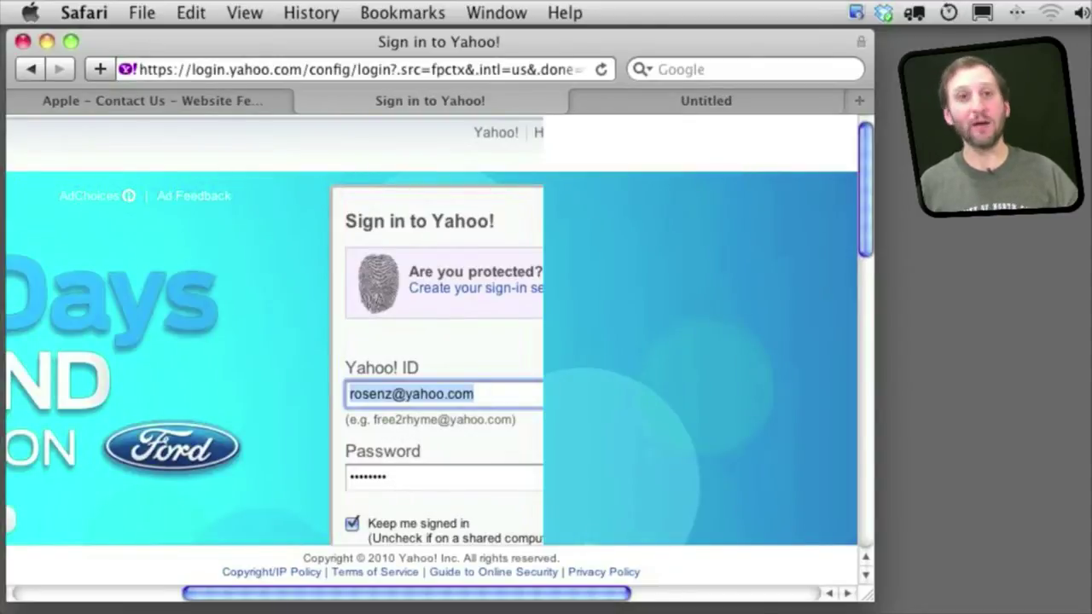
pyautogui.click(83, 12)
# Review the saved user names and passwords, selecting the login.yahoo.com login
pyautogui.click(108, 132)
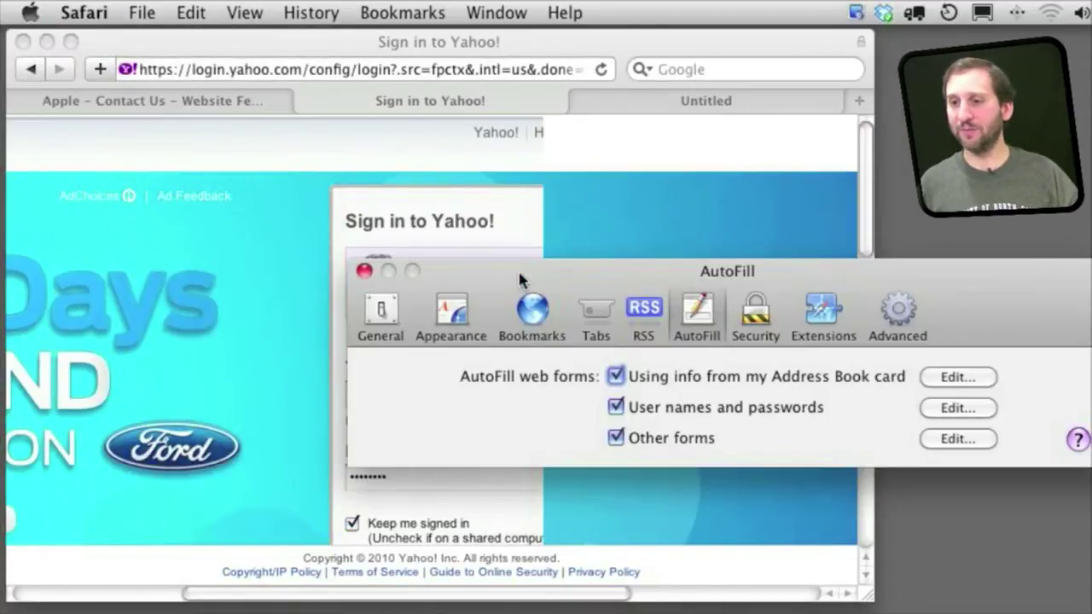
pyautogui.moveTo(520, 280); pyautogui.dragTo(168, 172)
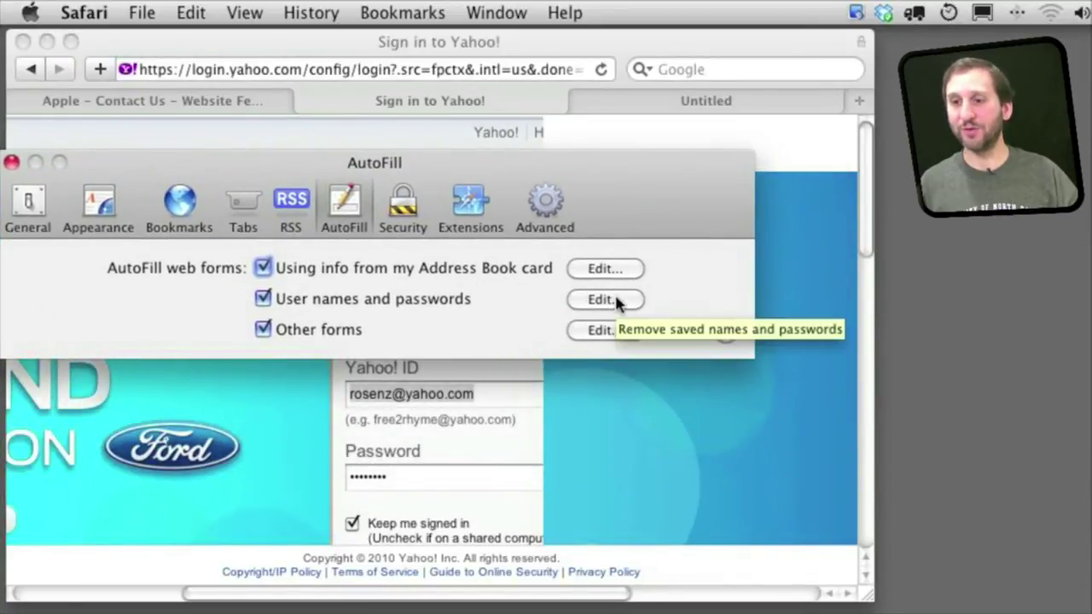
pyautogui.click(606, 300)
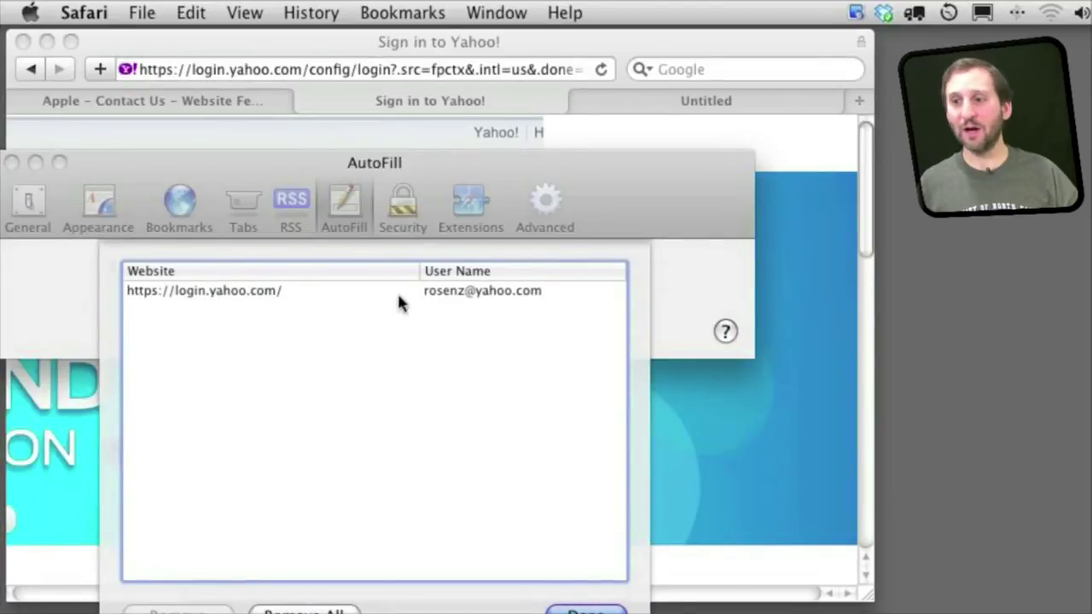
pyautogui.click(489, 298)
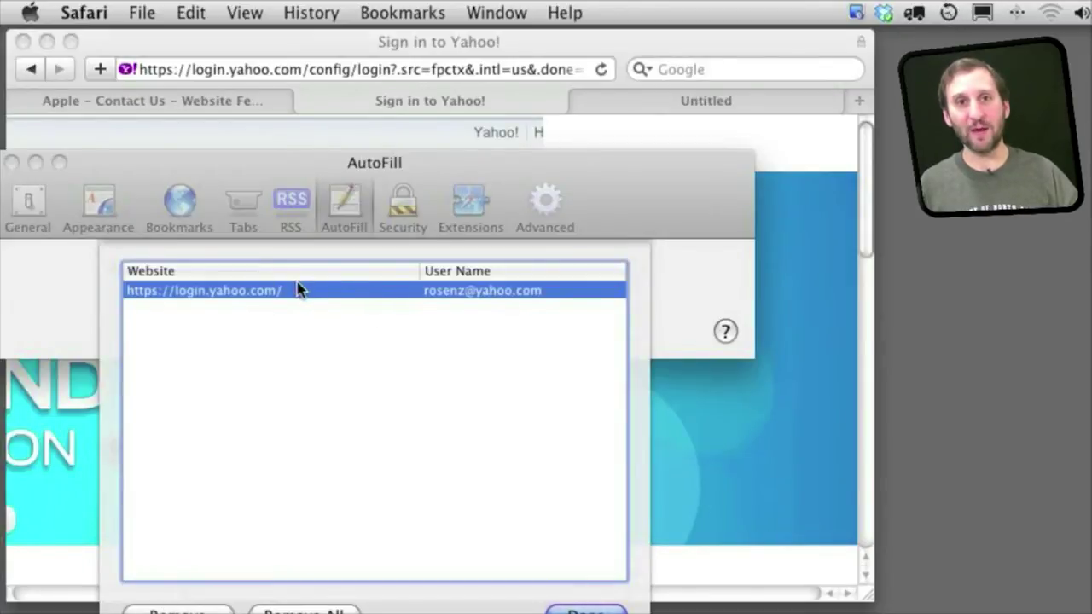
pyautogui.press('Return')
# Check the websites with saved form data, including .wund.com, then close the AutoFill preferences
pyautogui.click(602, 330)
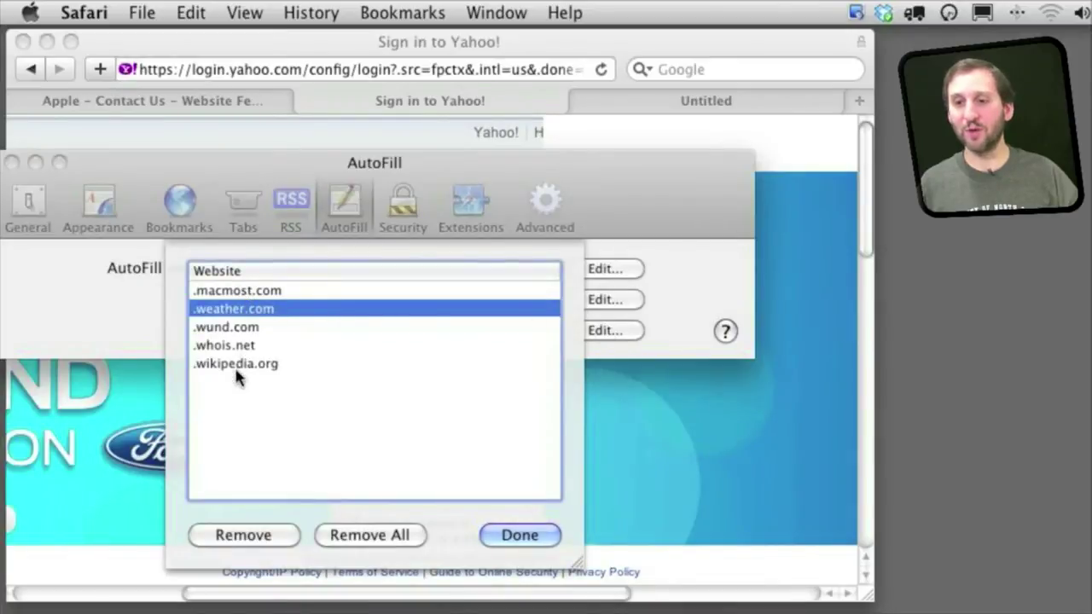
pyautogui.click(213, 328)
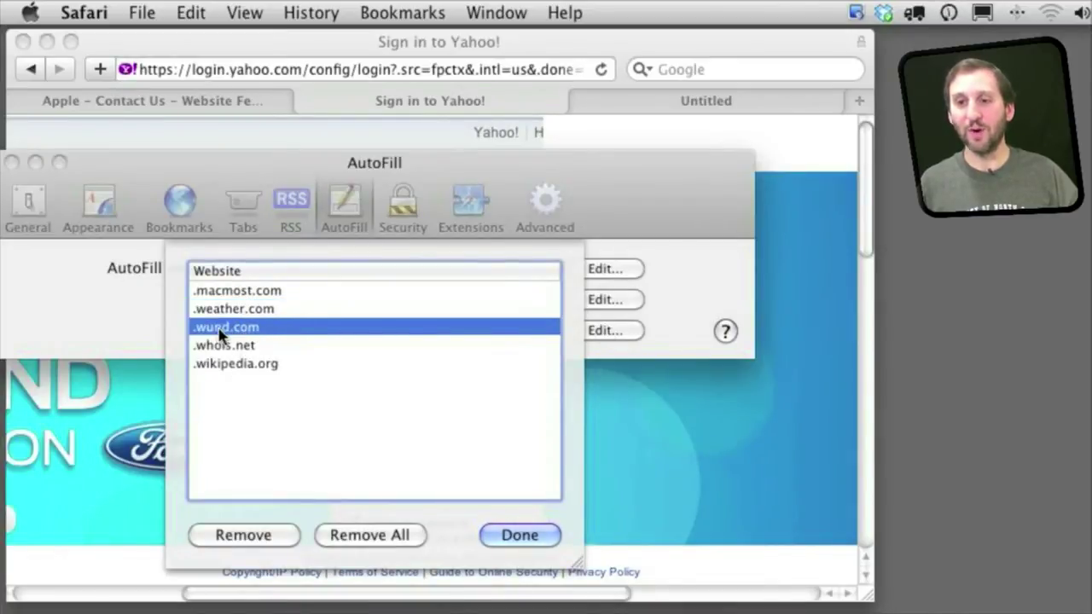
pyautogui.click(518, 538)
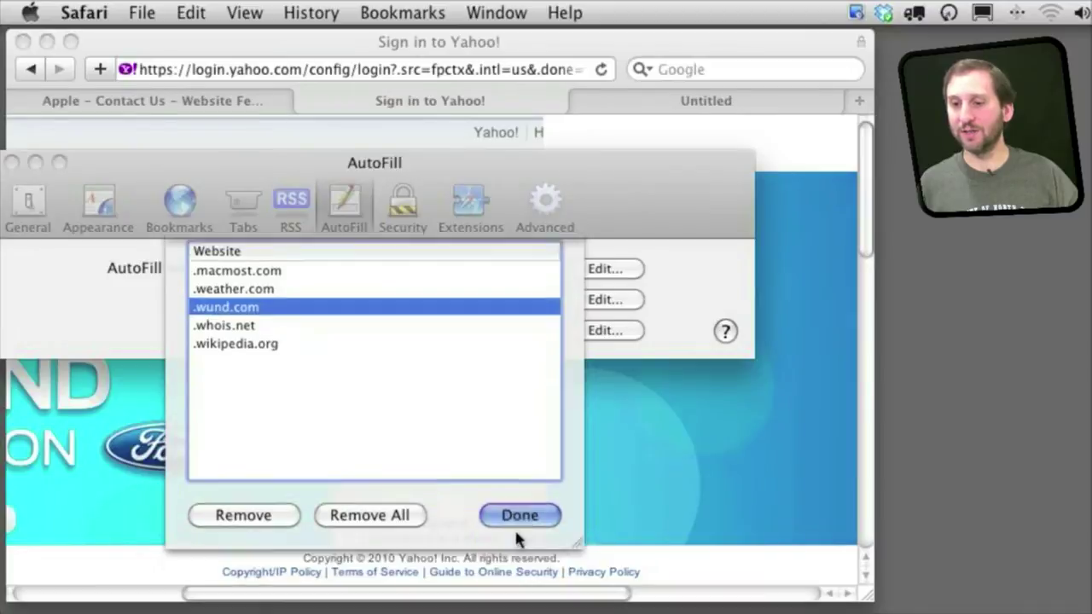
pyautogui.click(12, 163)
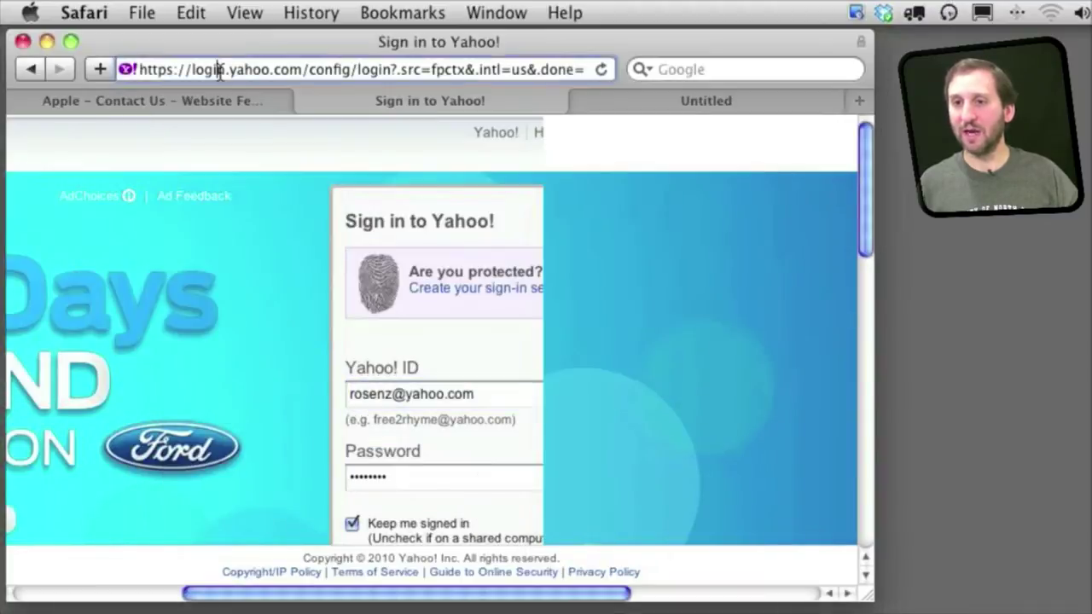
# Load wund.com and autofill its location search with the saved ZIP code
pyautogui.click(228, 73)
pyautogui.write('wund.com/')
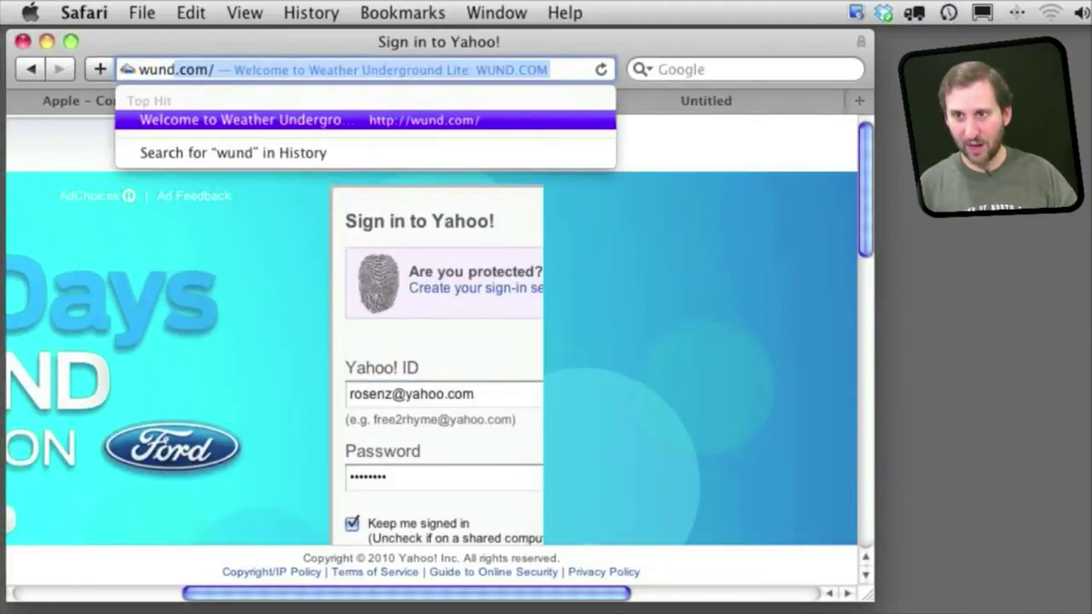
pyautogui.press('Return')
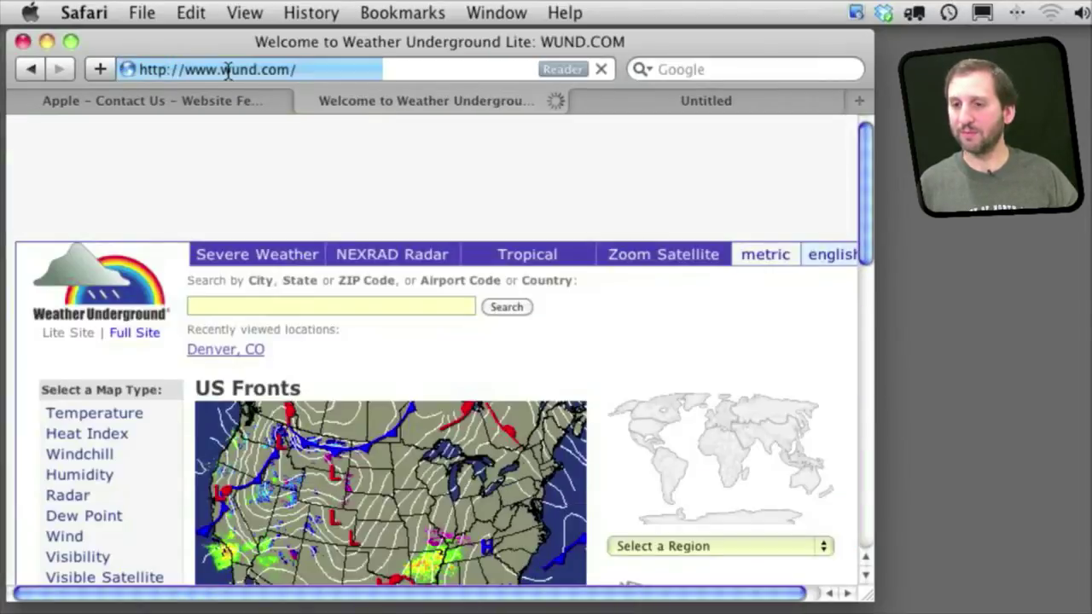
pyautogui.click(190, 12)
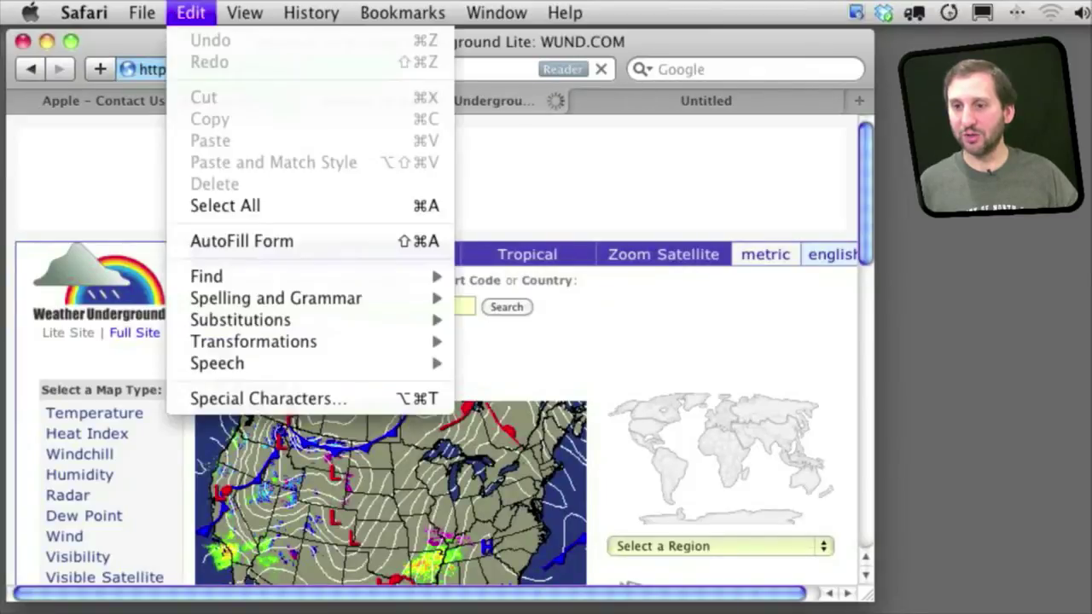
pyautogui.click(239, 242)
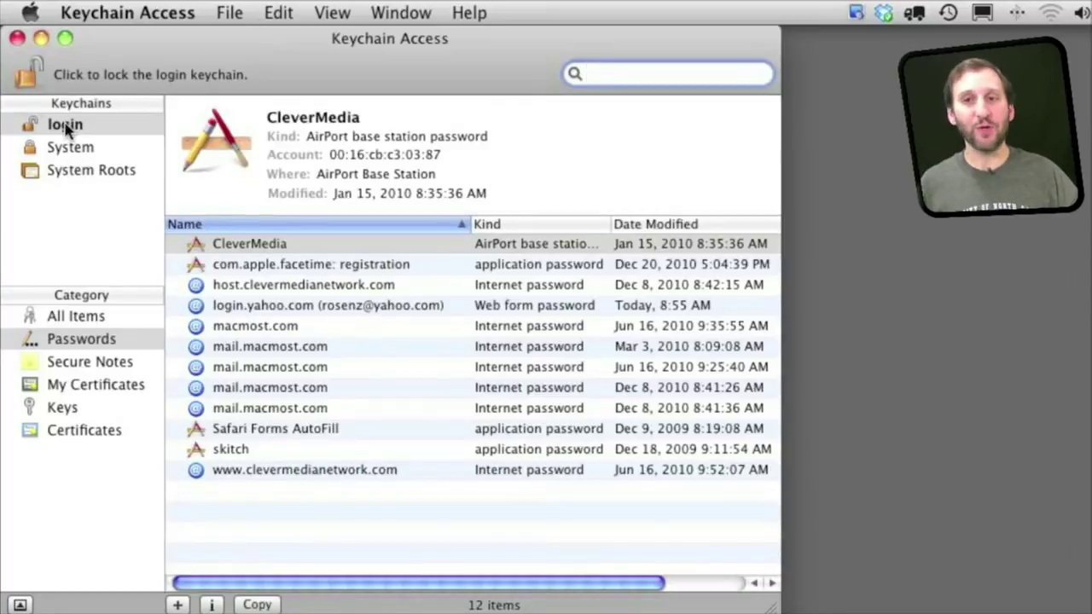
# Show the login keychain's Passwords and open the login.yahoo.com web form password entry
pyautogui.click(66, 128)
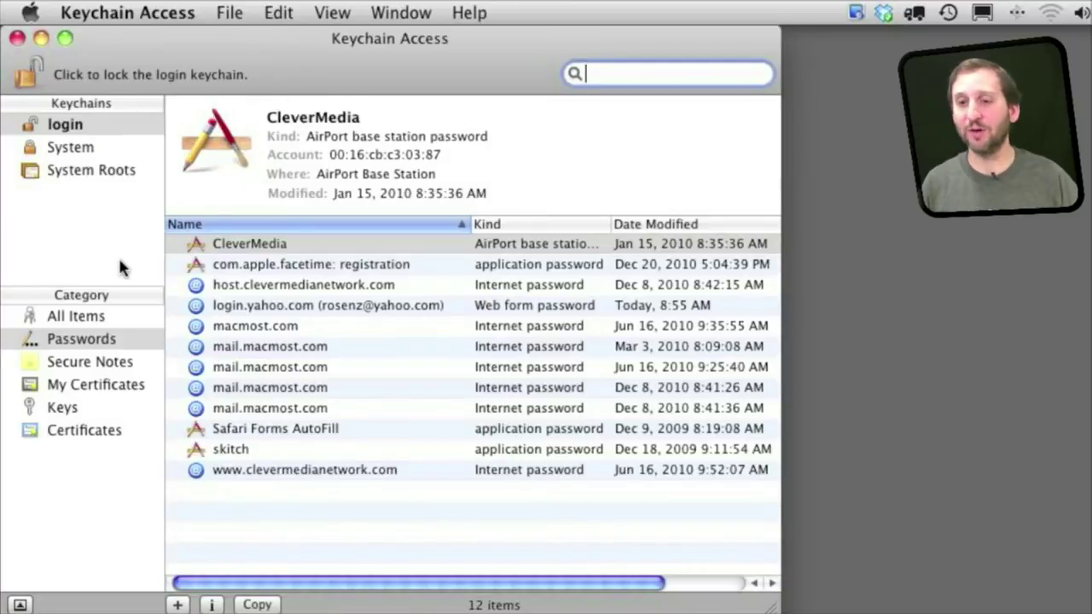
pyautogui.click(79, 338)
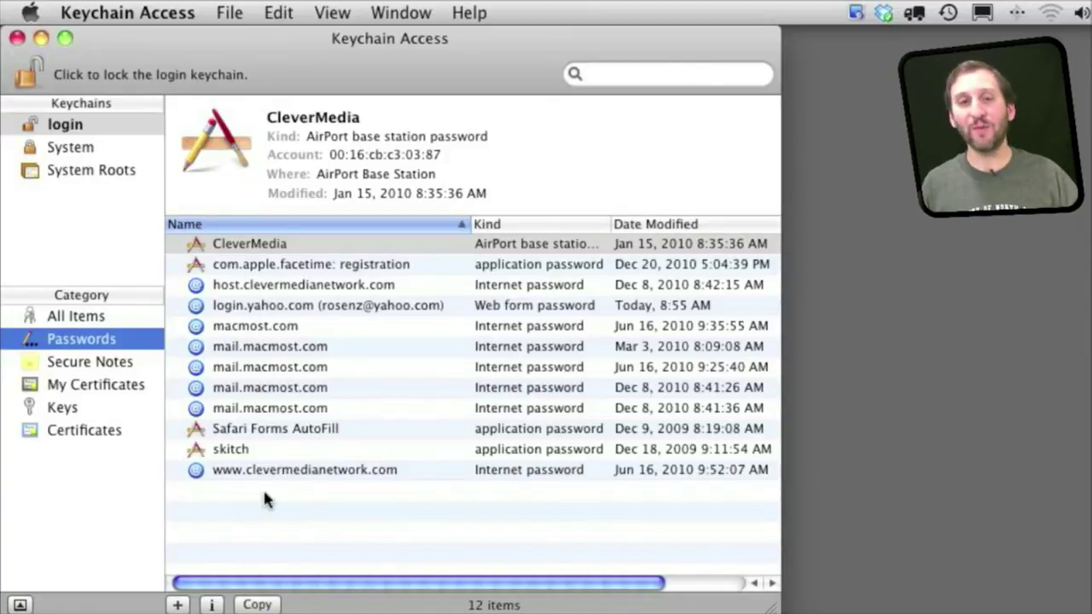
pyautogui.click(328, 313)
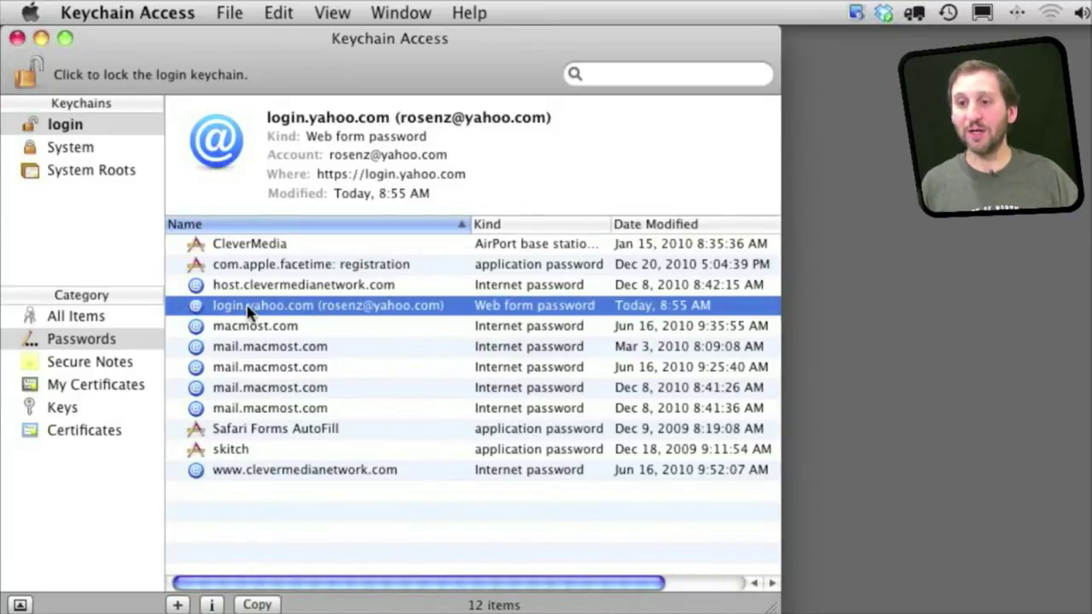
pyautogui.doubleClick(344, 314)
# In the Yahoo password's Access Control, select Safari among always-allowed apps, then close the details window
pyautogui.moveTo(801, 480); pyautogui.dragTo(332, 58)
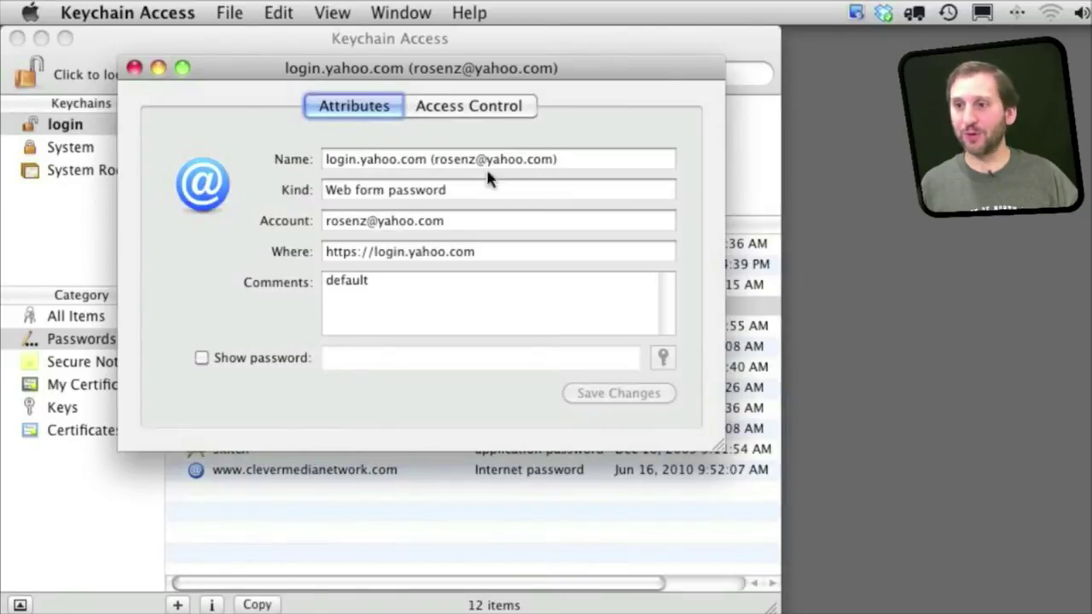
pyautogui.click(463, 108)
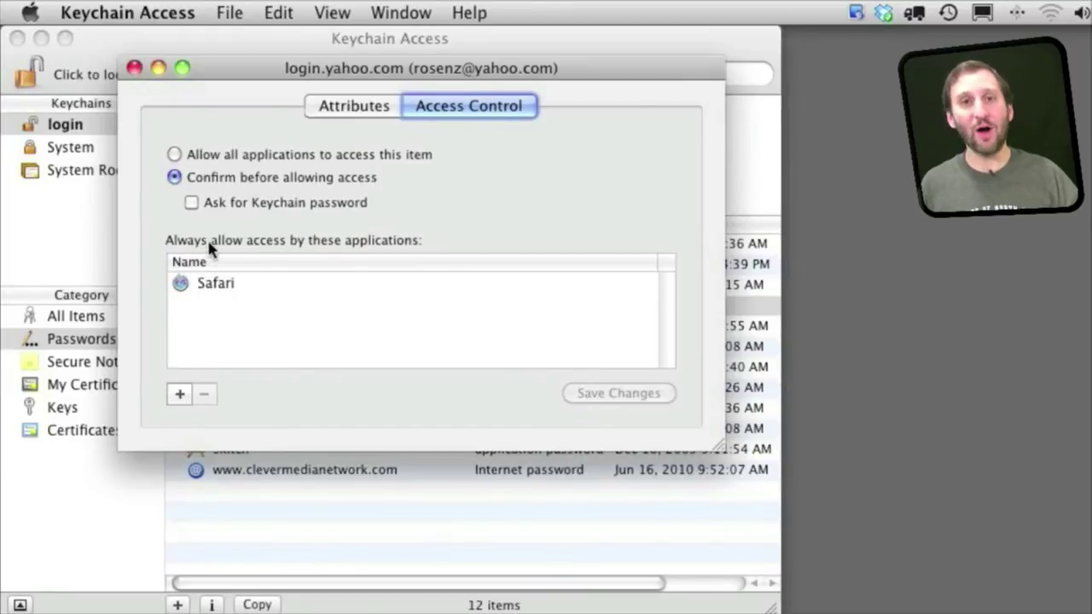
pyautogui.click(196, 286)
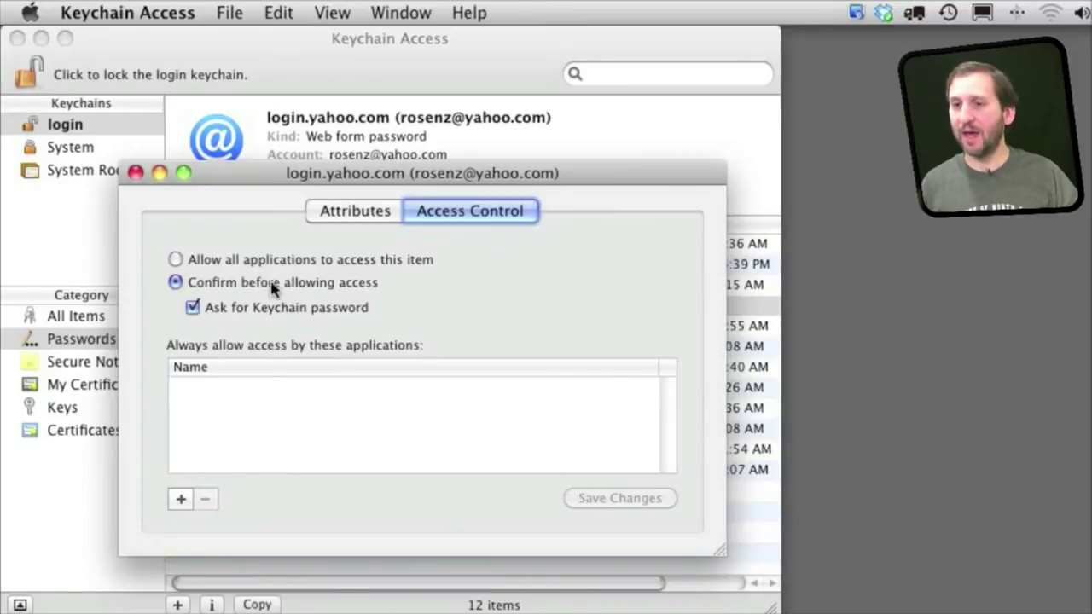
pyautogui.click(135, 172)
pyautogui.press('super+Tab')
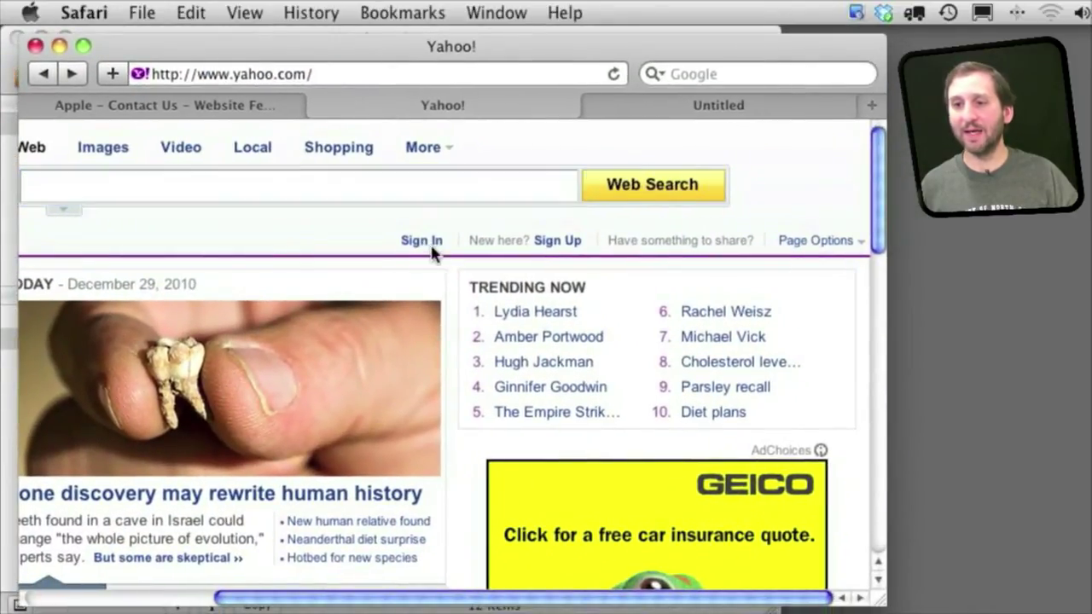
# Open Yahoo sign-in, enter the keychain password, and allow Safari to use the stored login
pyautogui.click(424, 242)
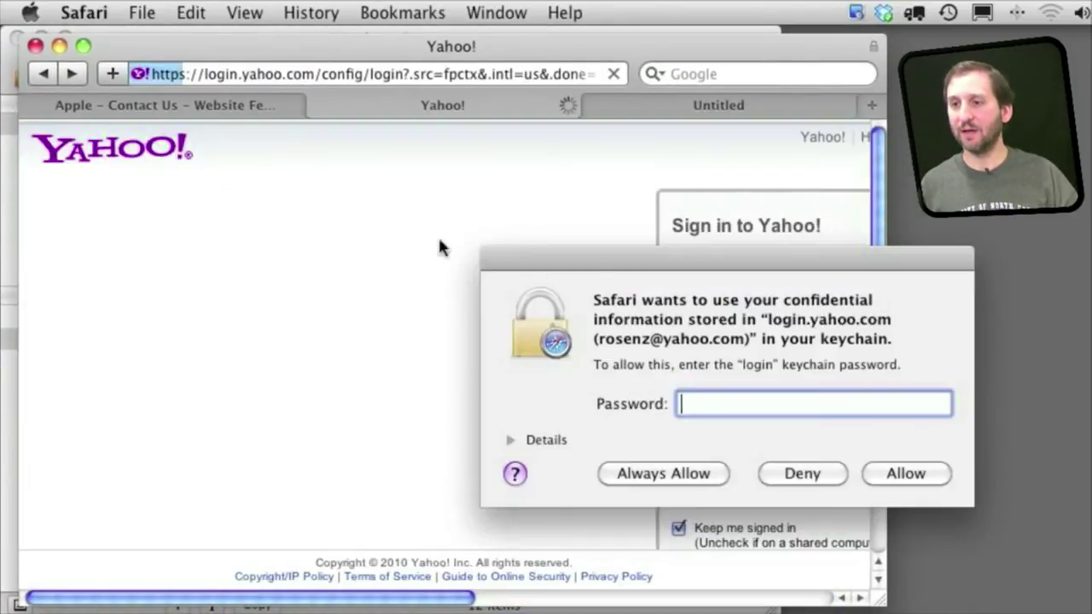
pyautogui.moveTo(648, 264); pyautogui.dragTo(219, 146)
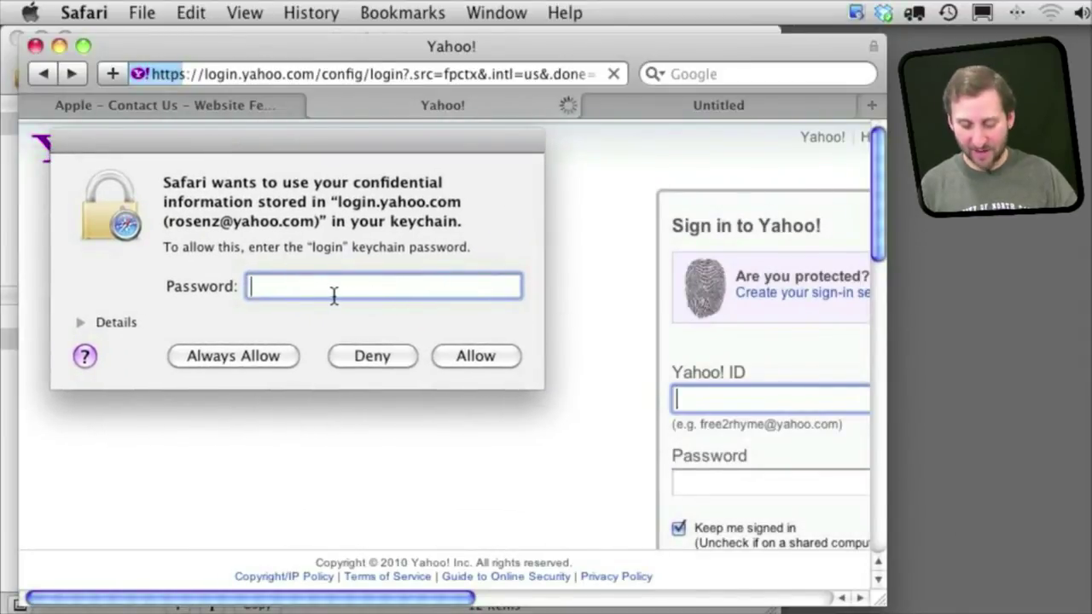
pyautogui.write('•••••••')
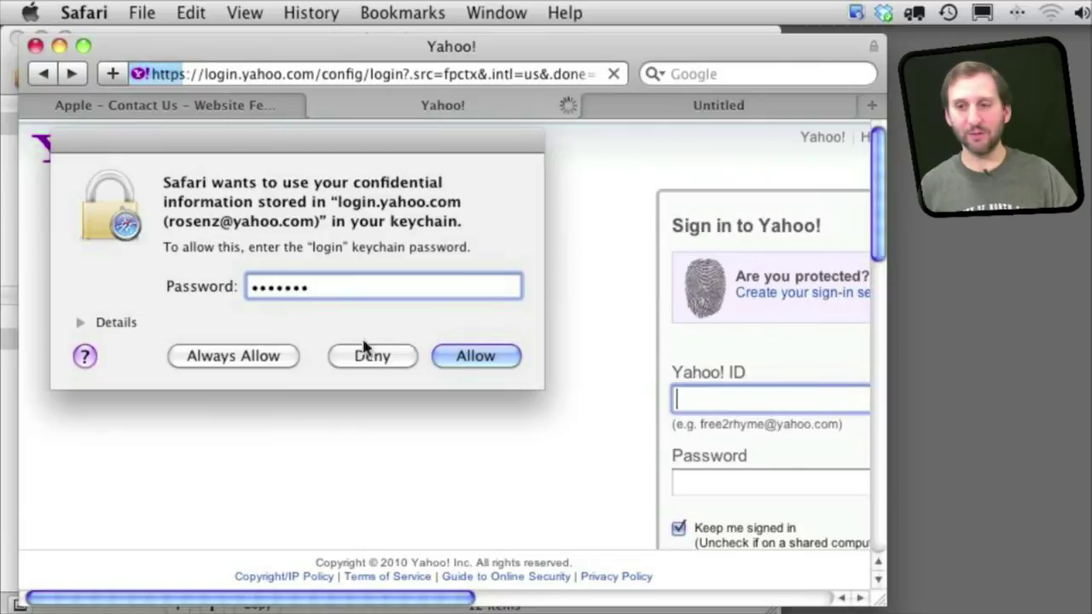
pyautogui.click(470, 359)
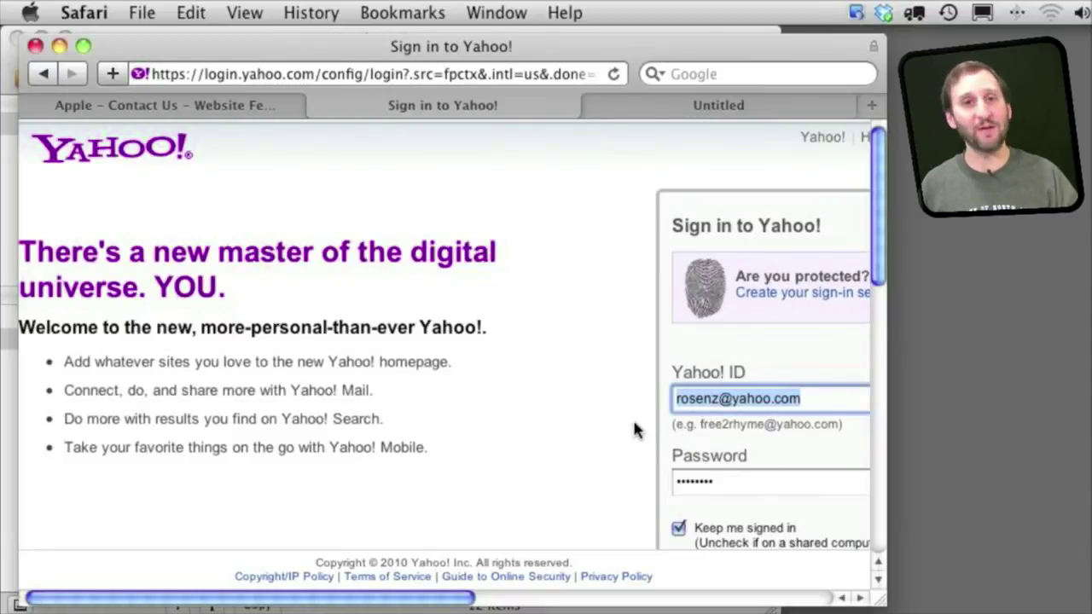
pyautogui.hscroll(3, 478, 395)
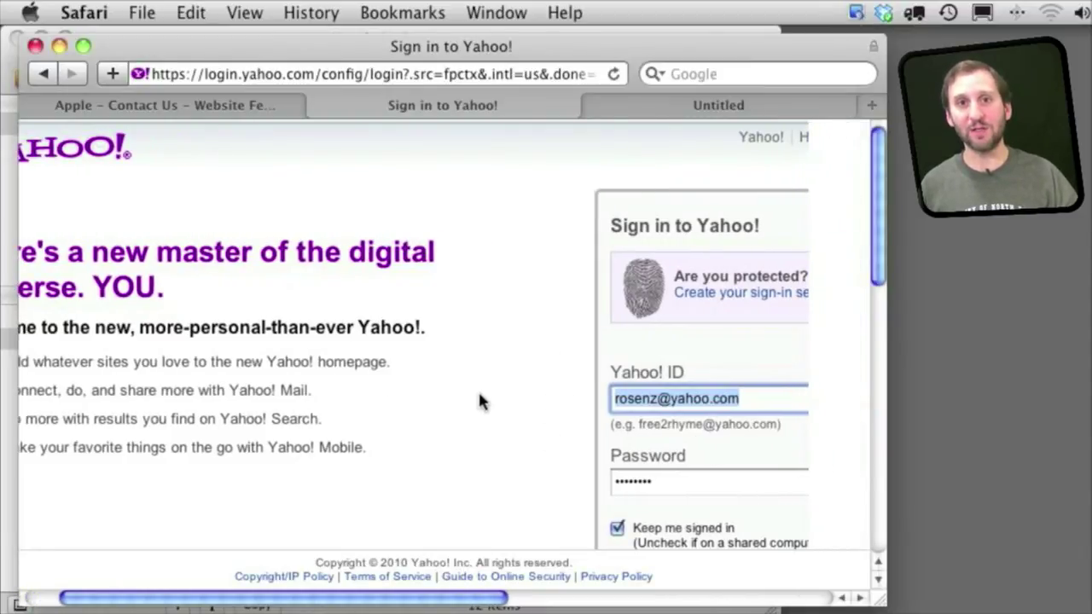